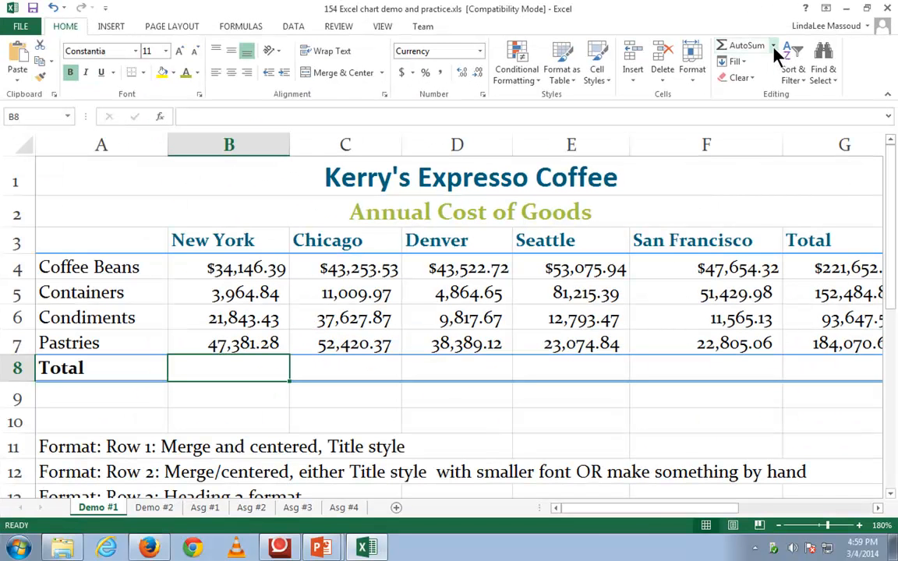
Step: Total the New York column in B8 with AutoSum over the range B4:B7
click(773, 47)
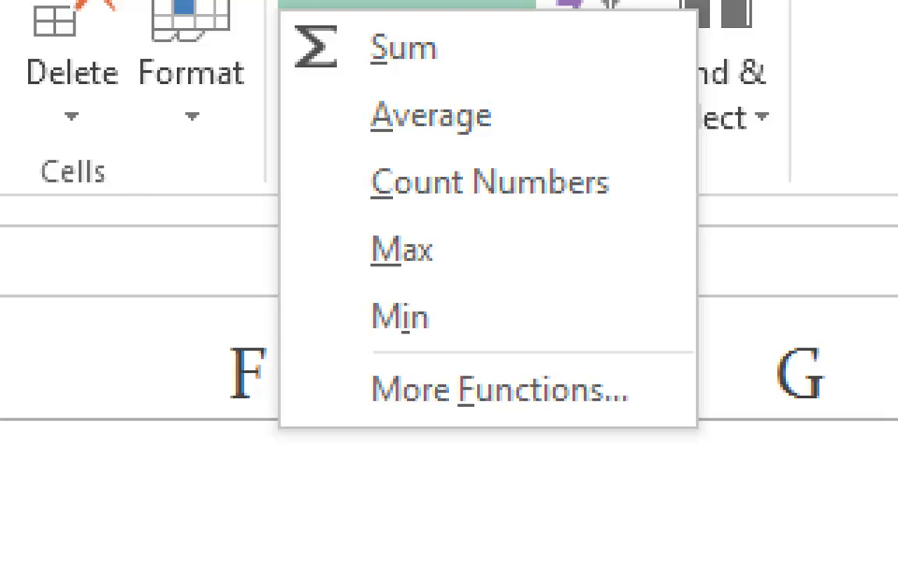
click(712, 15)
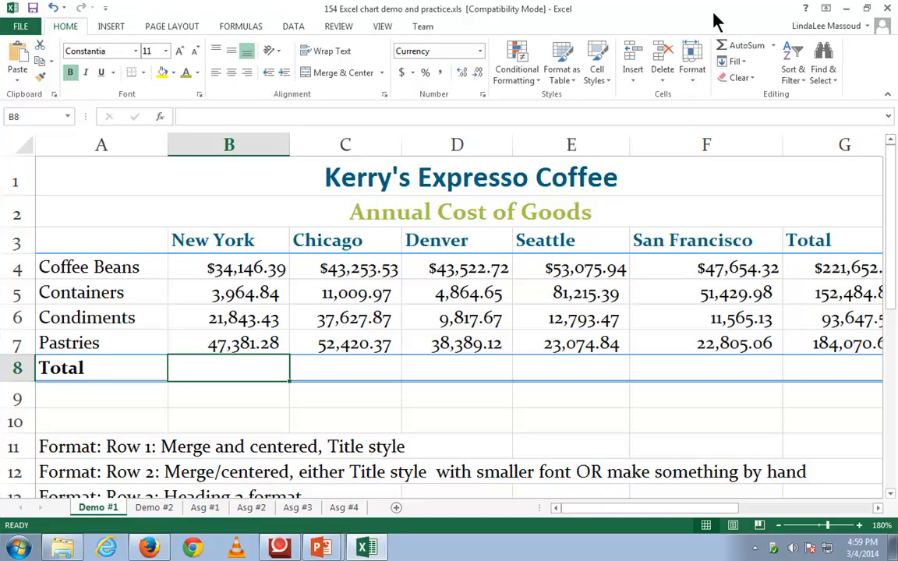
click(743, 49)
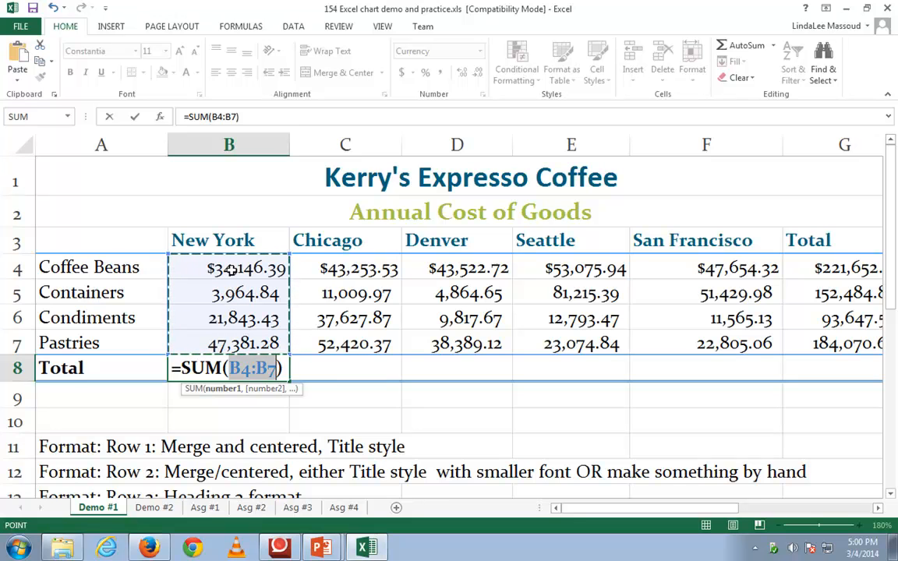
drag(232, 269, 231, 343)
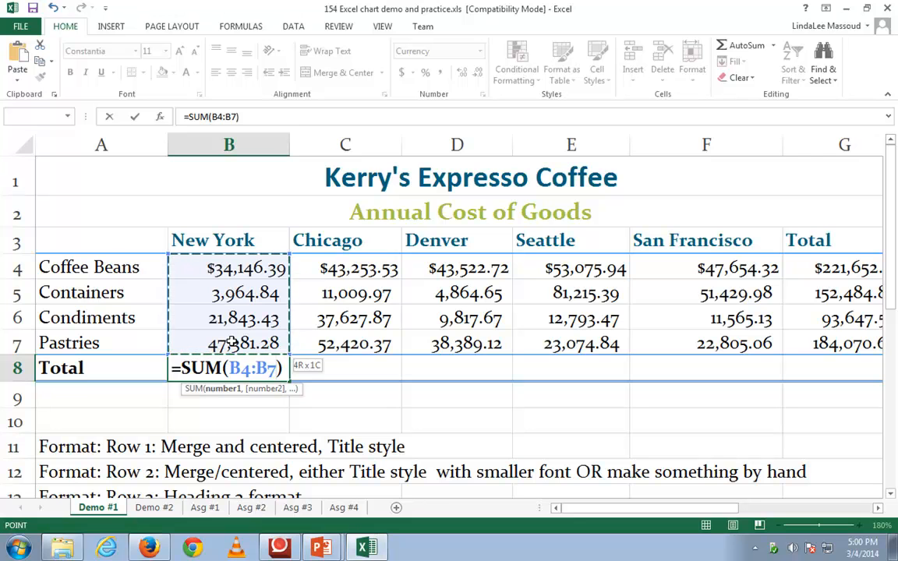
drag(231, 342, 231, 343)
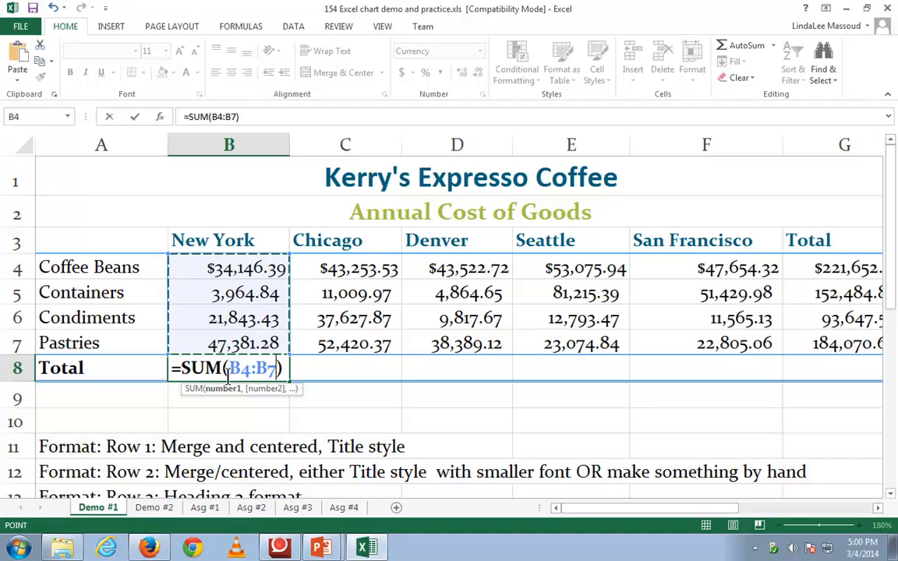
key(Return)
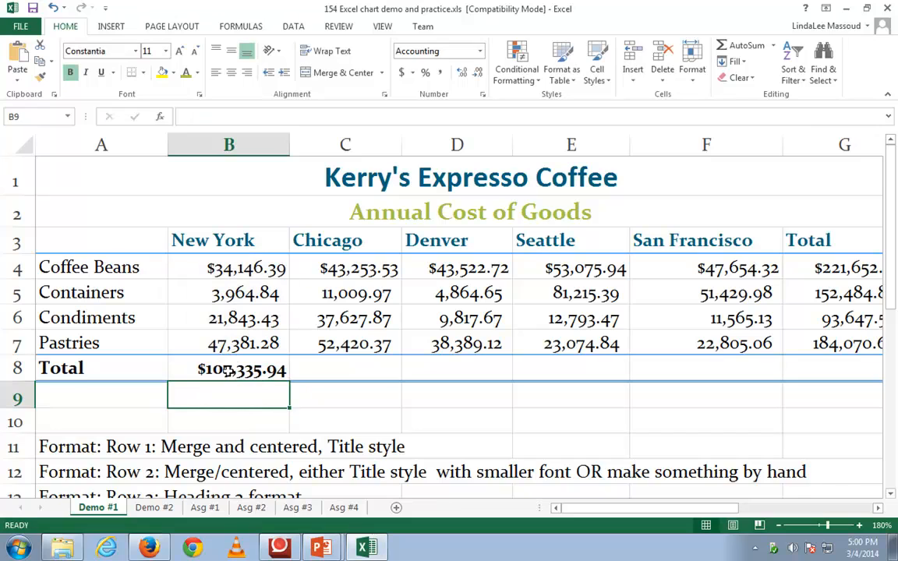
Step: Inspect the SUM formula and its highlighted range in the New York total cell B8
click(225, 372)
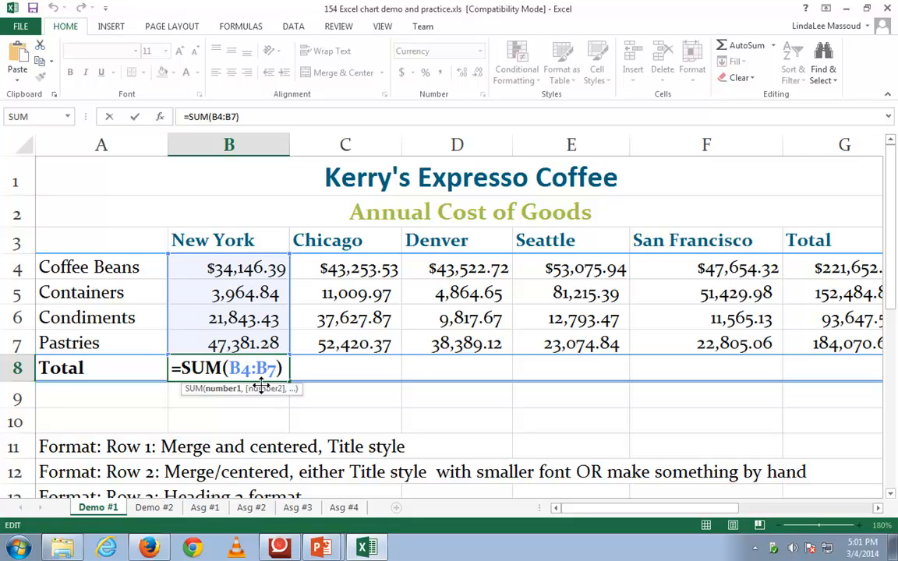
key(ctrl+Return)
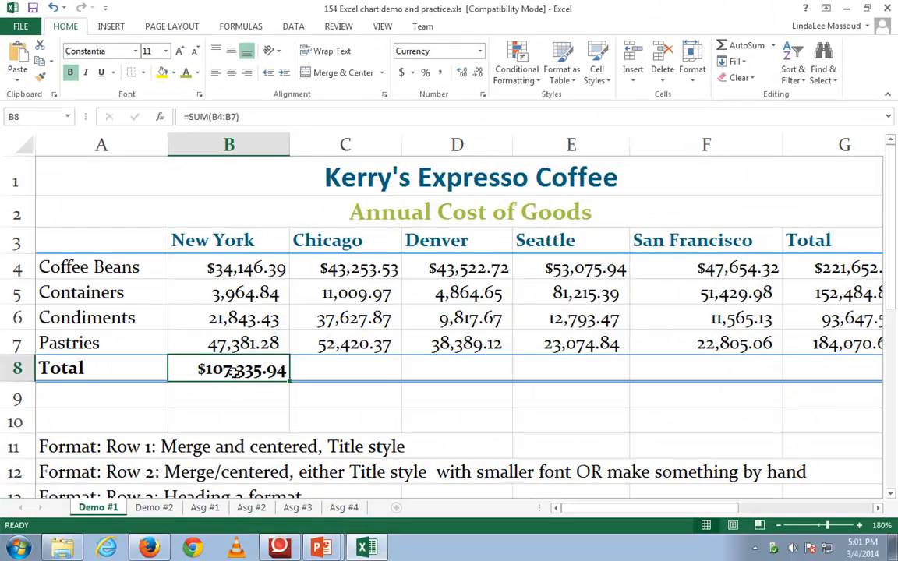
double_click(234, 372)
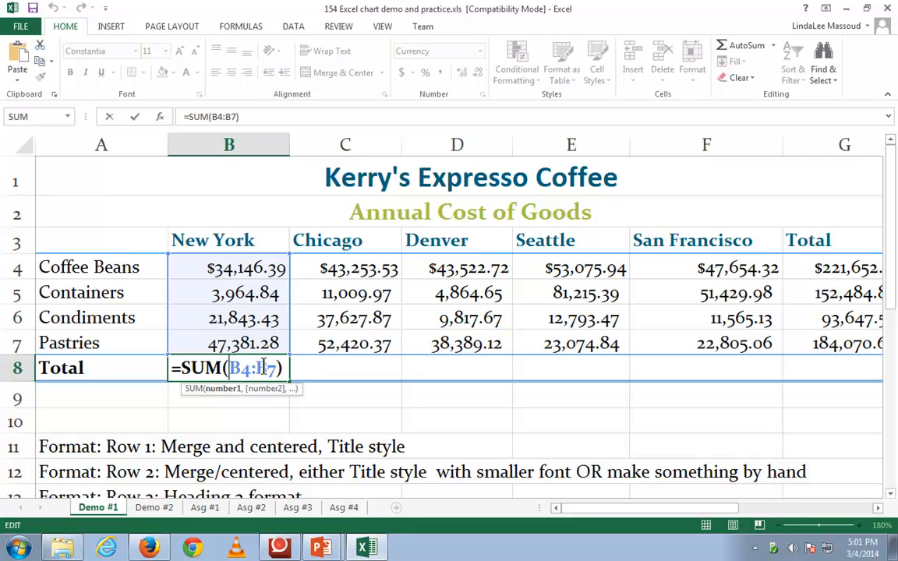
key(Return)
key(alt+e)
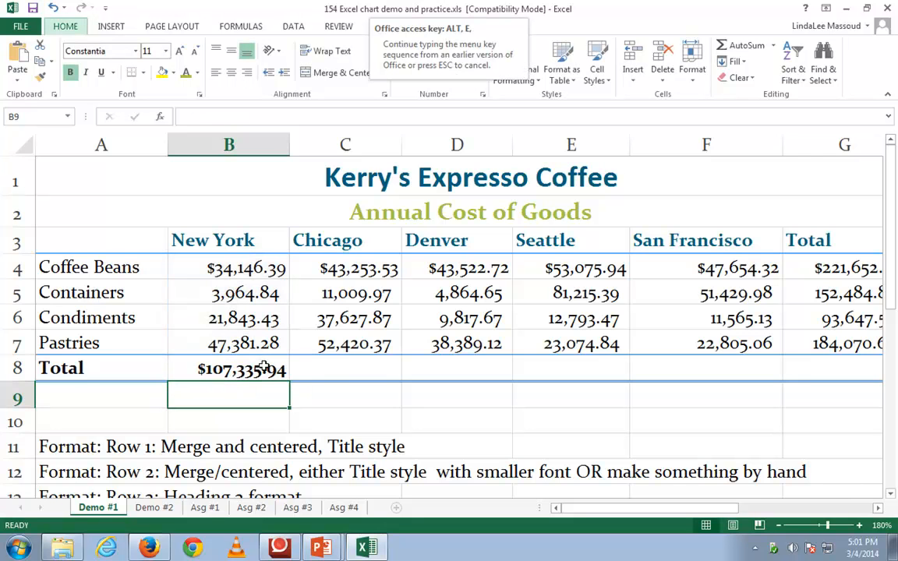
click(265, 368)
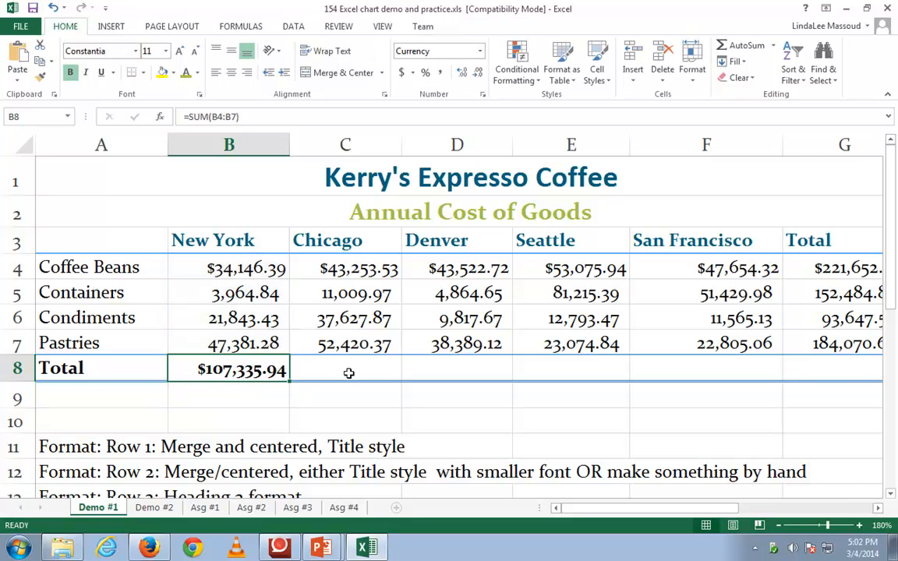
key(alt)
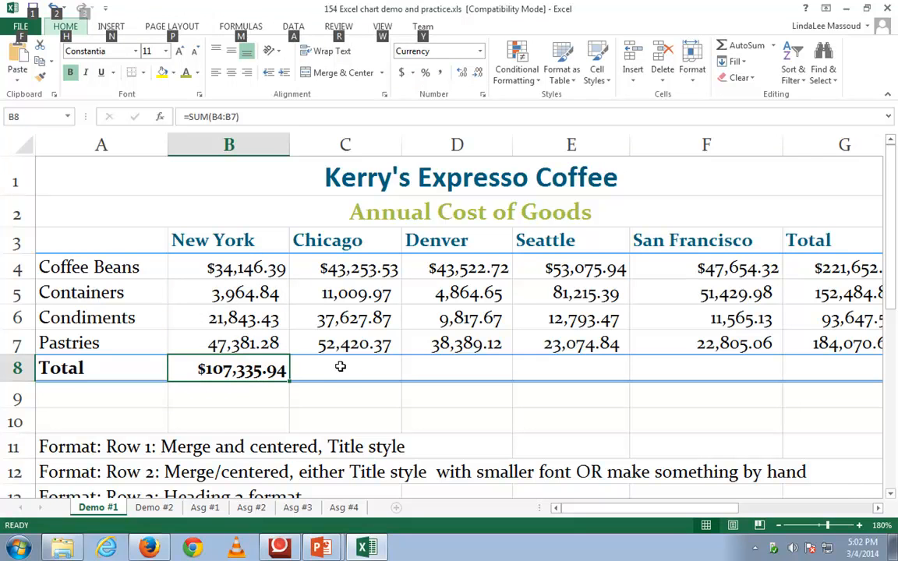
Step: Total the Chicago column in C8 with AutoSum over the range C4:C7
click(341, 366)
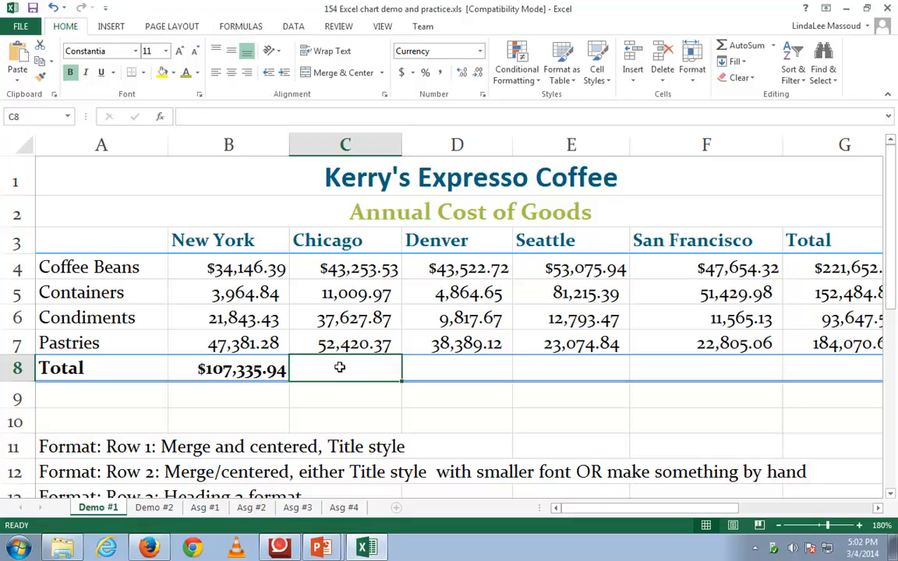
click(741, 48)
drag(349, 271, 354, 300)
drag(352, 344, 353, 343)
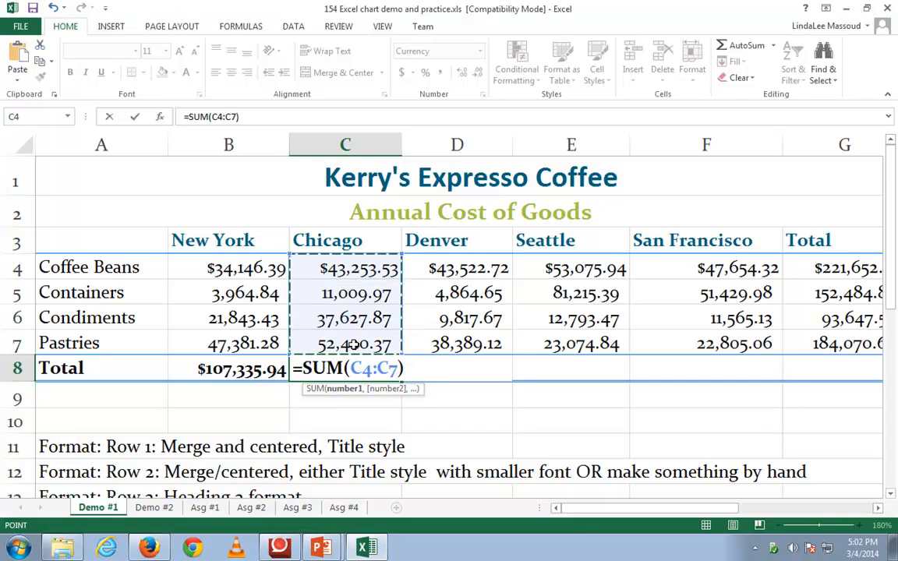
key(Return)
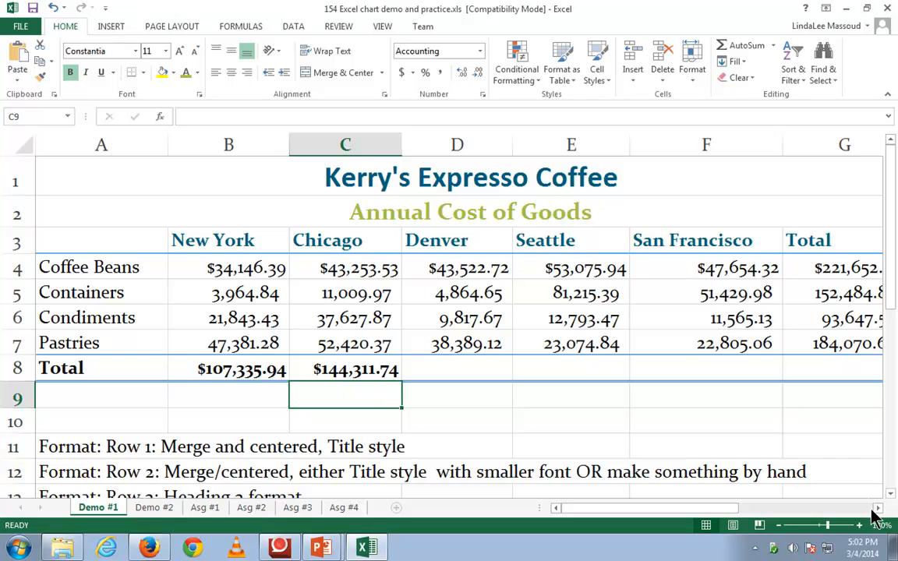
Step: Clear the existing row totals for all four products in cells G4 to G7
scroll(785, 457, right, 2)
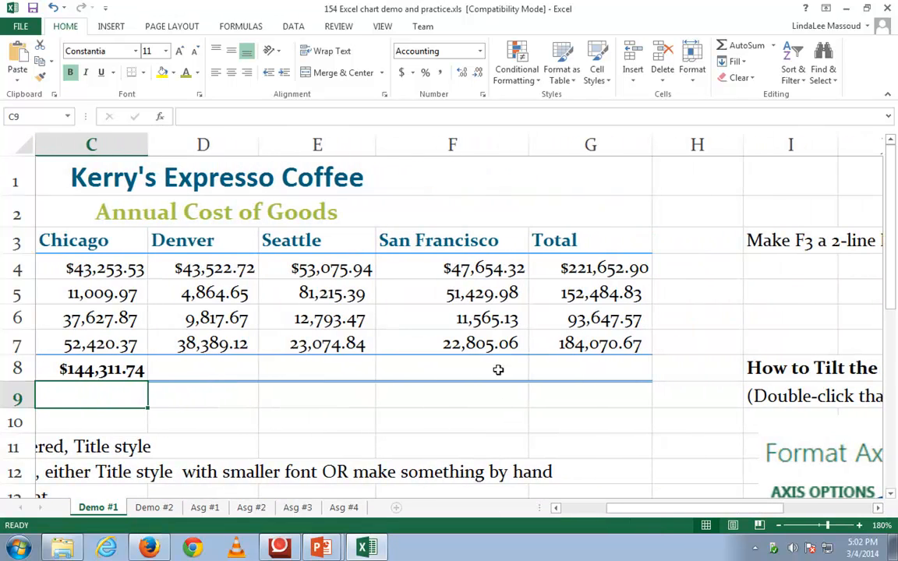
click(556, 508)
click(555, 508)
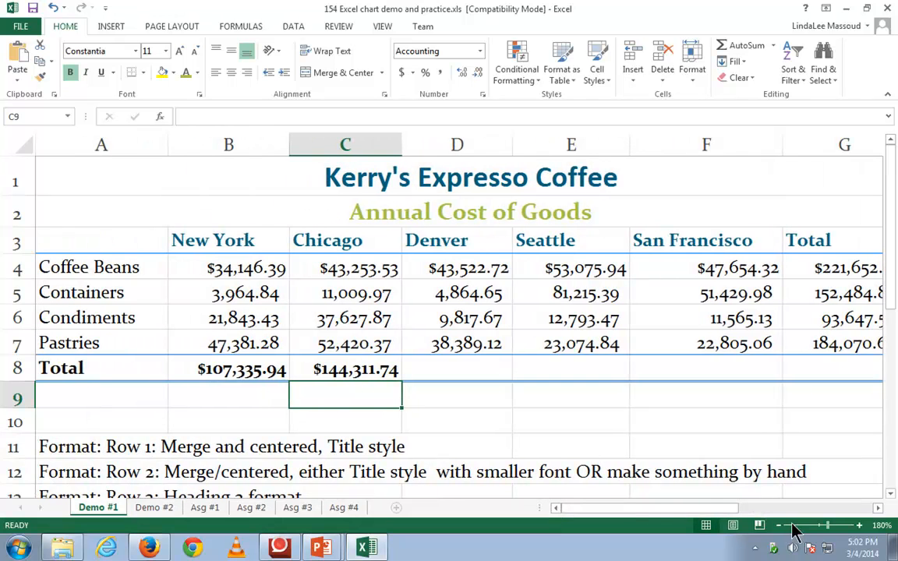
click(778, 525)
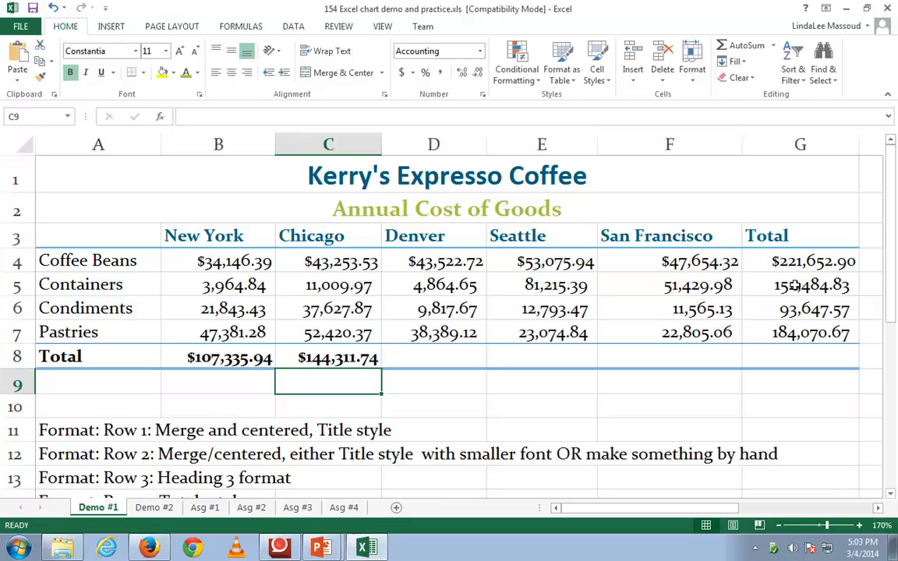
drag(801, 286, 803, 309)
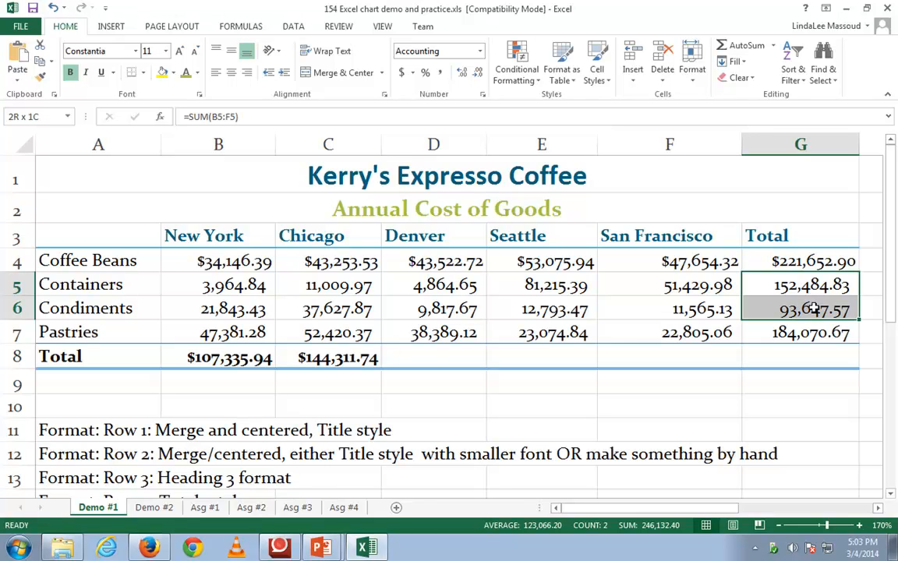
drag(814, 309, 814, 310)
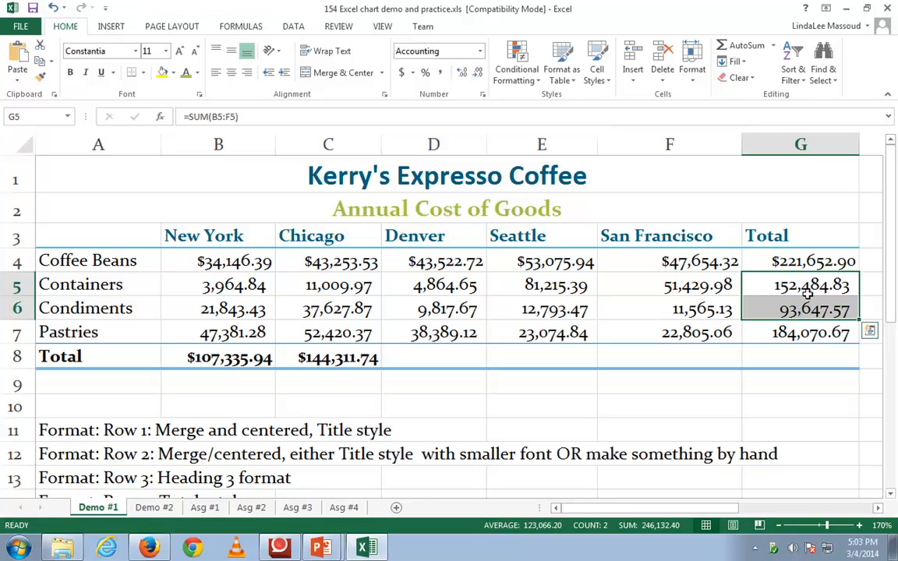
key(Delete)
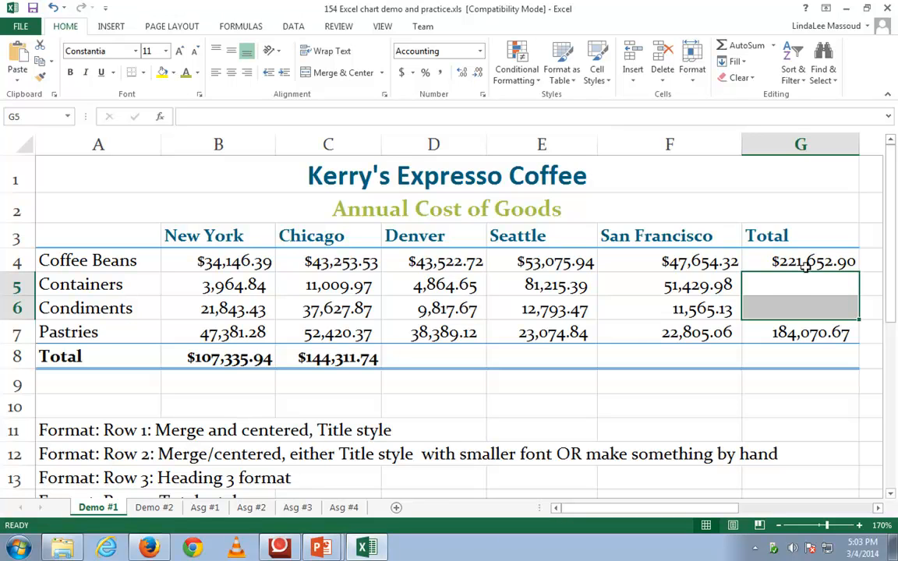
click(805, 263)
key(Delete)
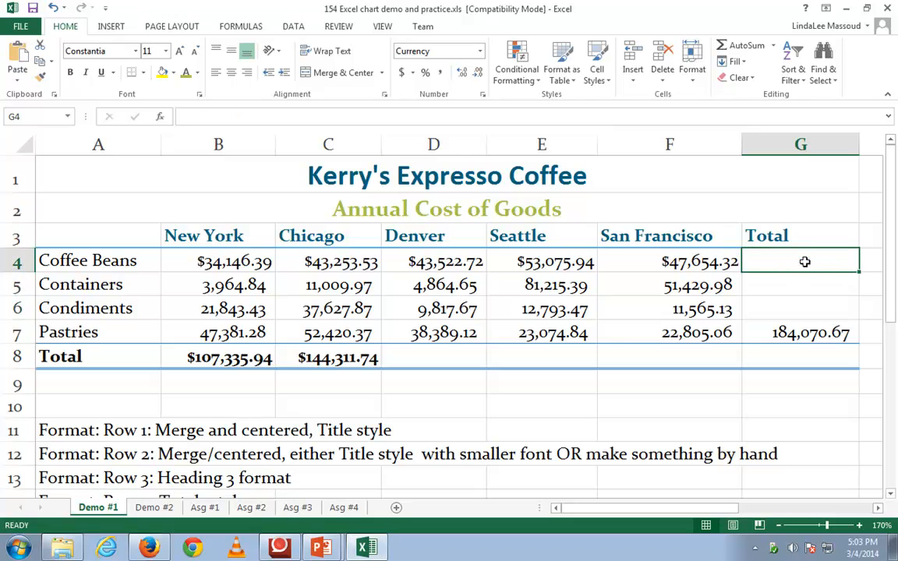
key(Down)
key(Down)
key(Down)
key(Delete)
Step: Total the Coffee Beans row in G4 with AutoSum over the range B4:F4
key(Up)
key(Up)
key(Up)
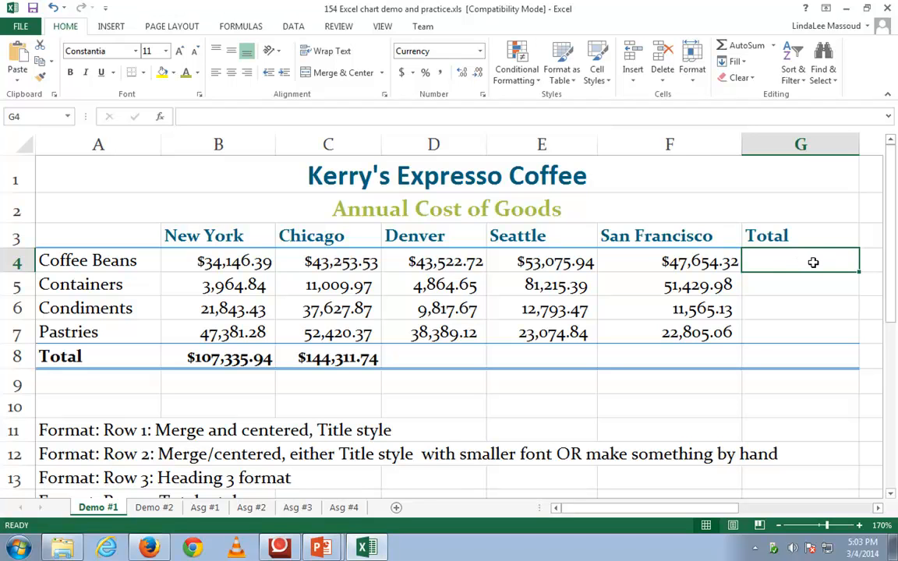
click(746, 46)
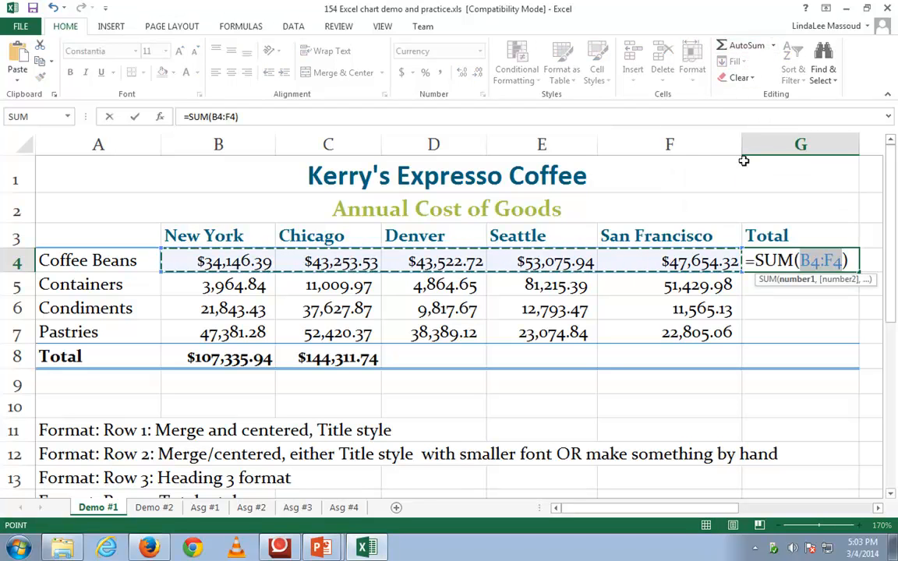
click(209, 262)
drag(209, 263, 671, 261)
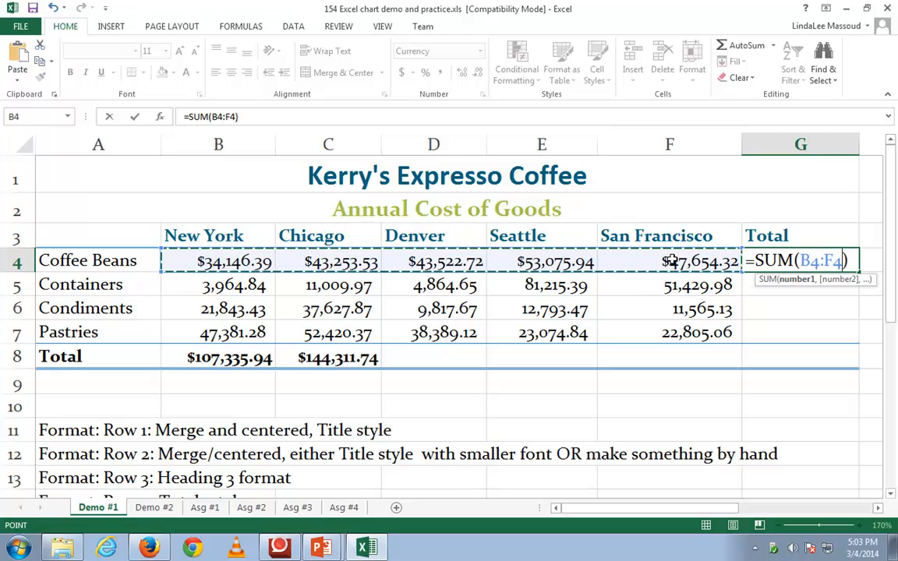
key(Return)
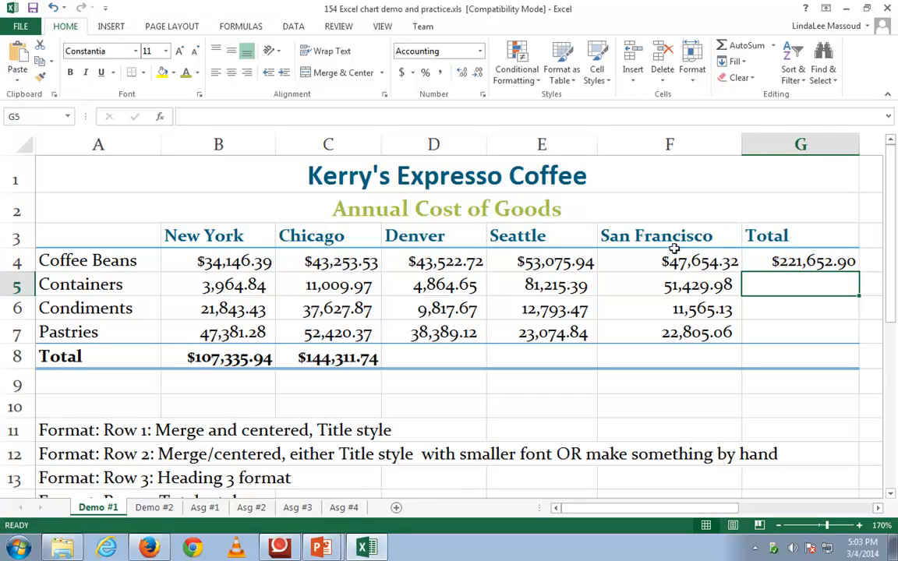
Step: Apply AutoSum to the Containers total in G5 and the Condiments total in G6, accepting the suggested ranges B5:F5 and G4:G5
click(737, 48)
click(737, 48)
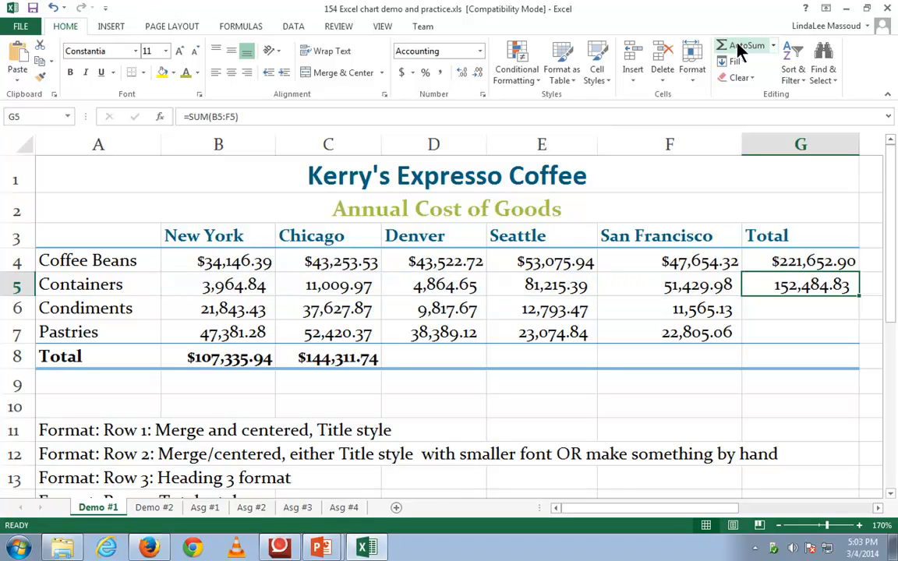
click(796, 310)
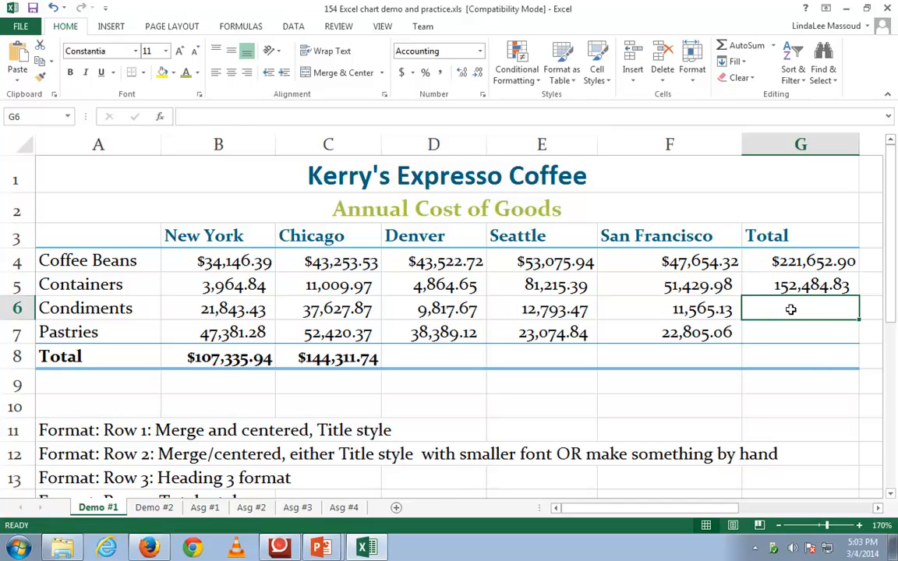
double_click(751, 45)
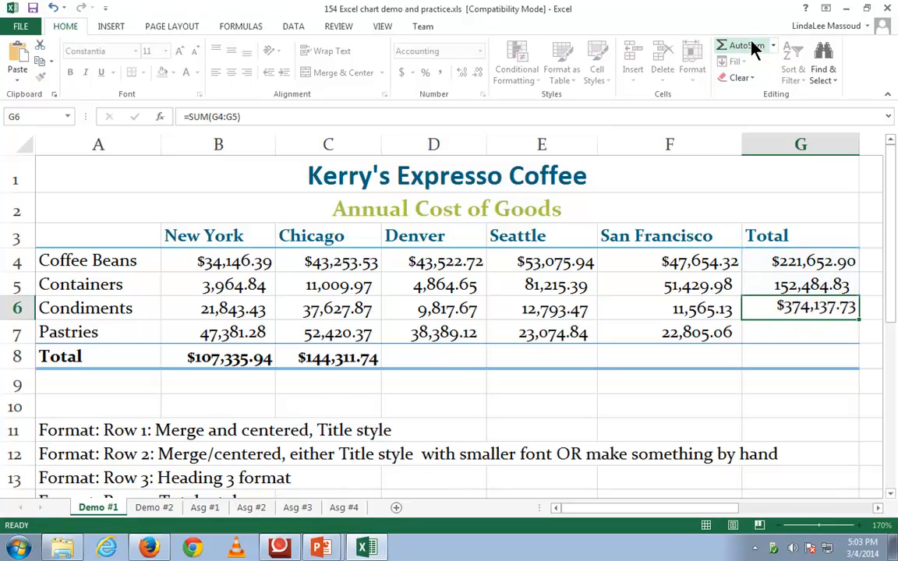
click(832, 332)
Step: Replace the range in the Condiments total formula in G6 with B6:F6
click(806, 311)
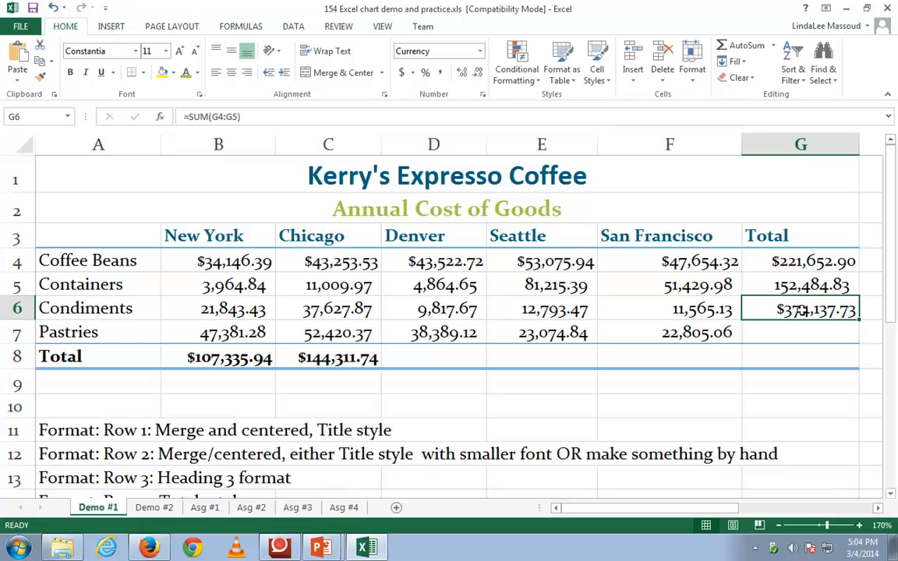
double_click(803, 310)
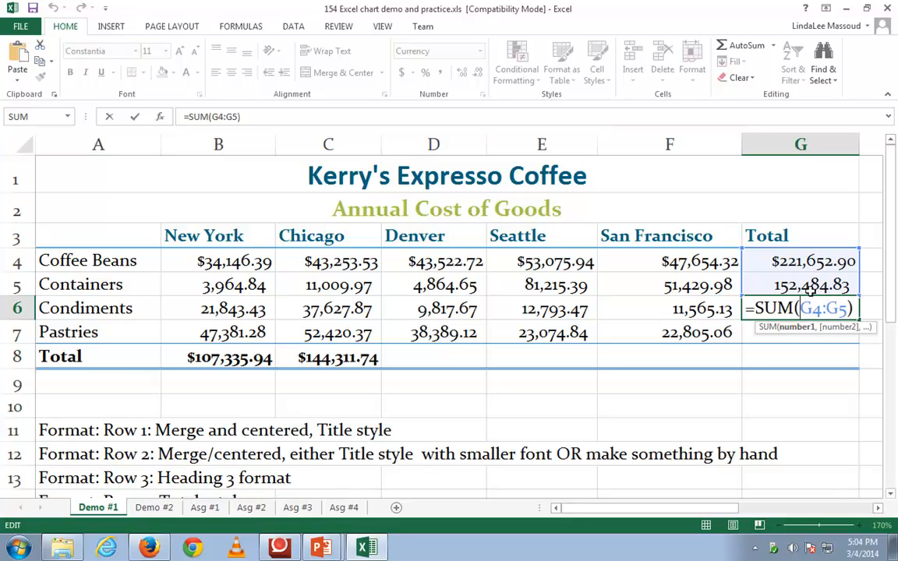
drag(847, 307, 799, 315)
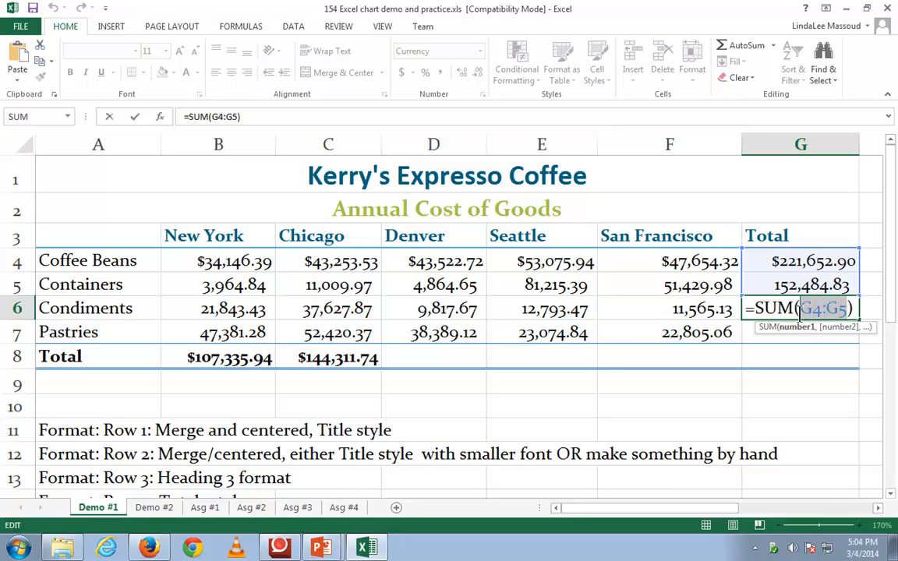
key(BackSpace)
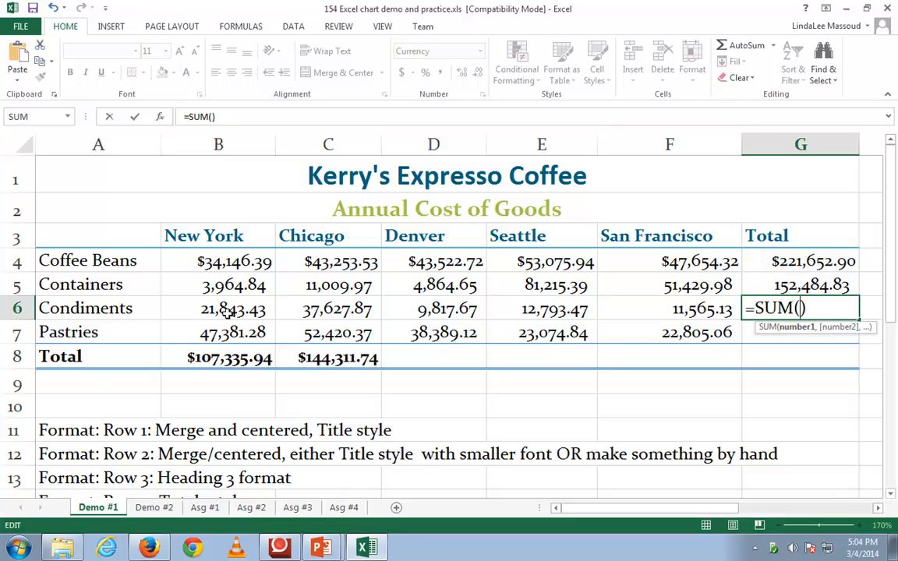
drag(227, 309, 664, 312)
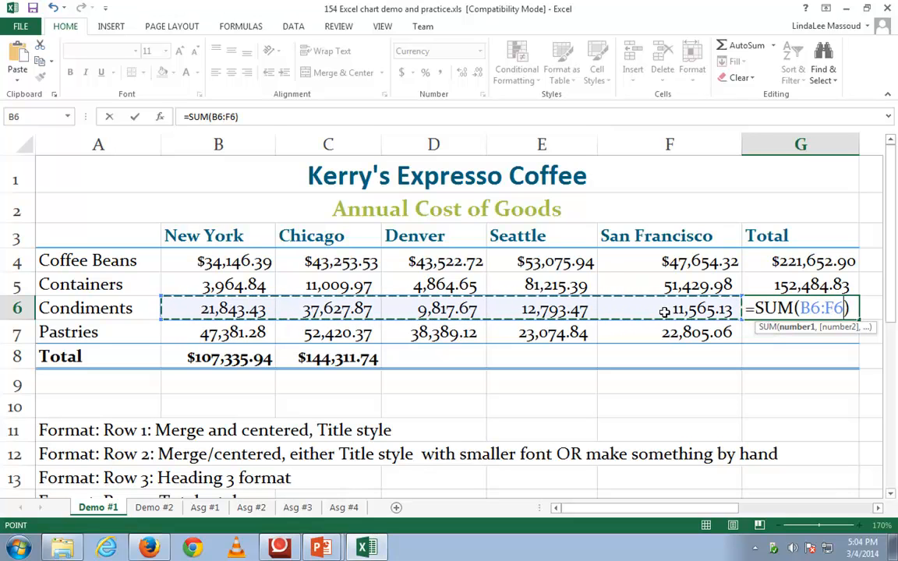
key(Return)
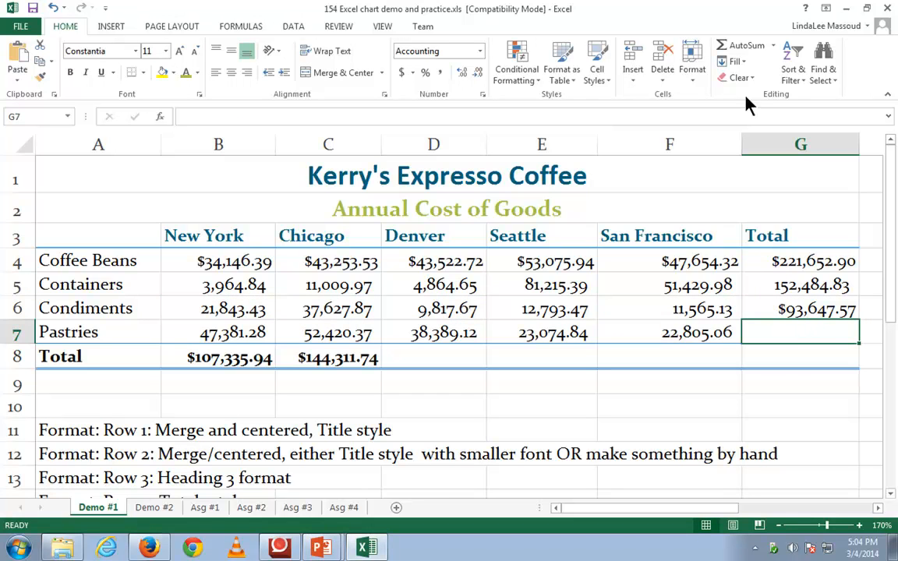
Step: Total the Pastries row in G7 with AutoSum, replacing the suggested range G4:G6 with B7:F7
click(734, 47)
click(735, 47)
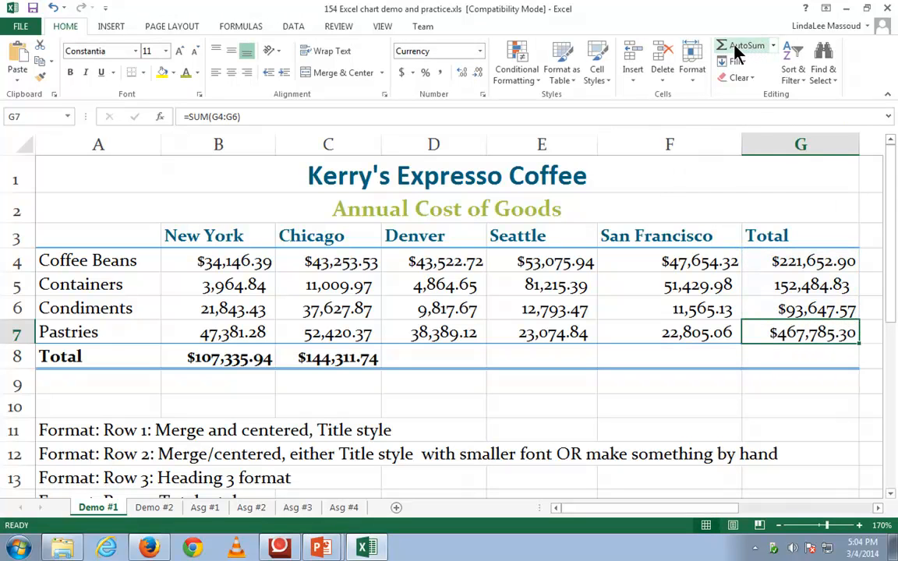
double_click(801, 333)
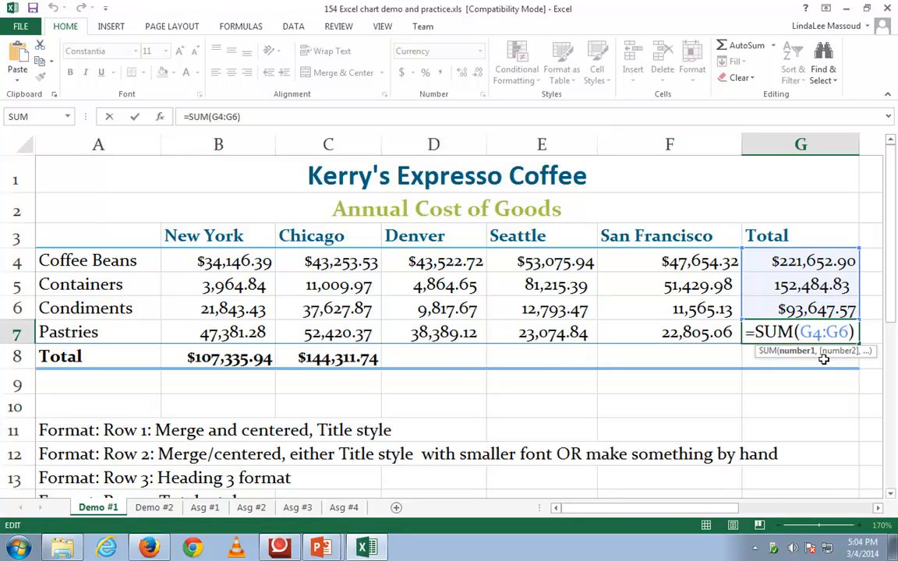
drag(848, 334, 801, 335)
key(BackSpace)
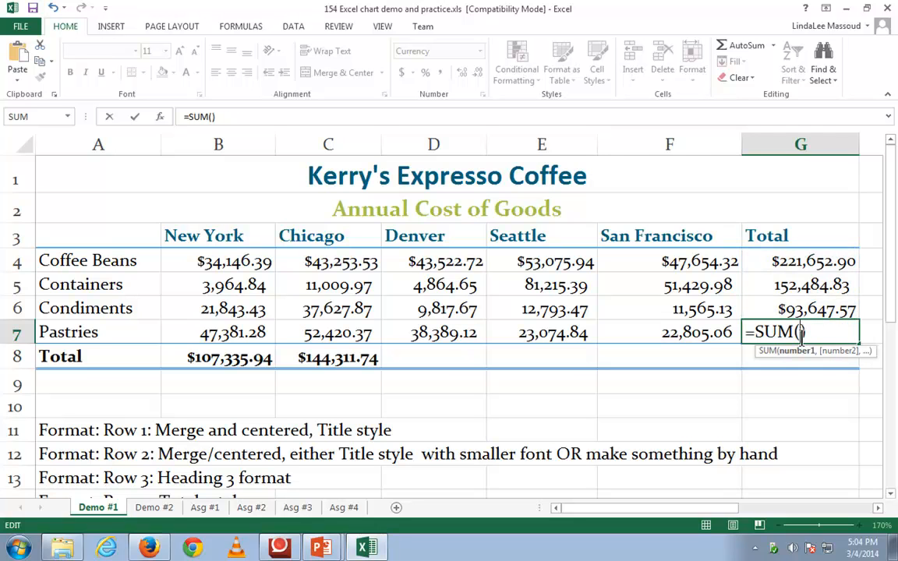
click(233, 333)
drag(234, 333, 633, 333)
key(Return)
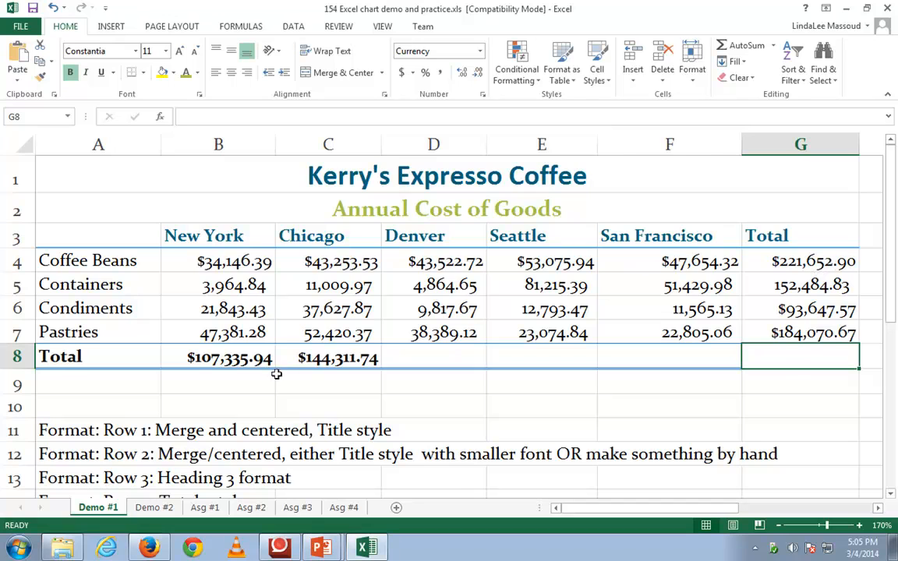
Step: Fill the Chicago total formula from C8 across D8:G8 to total the remaining columns
click(335, 358)
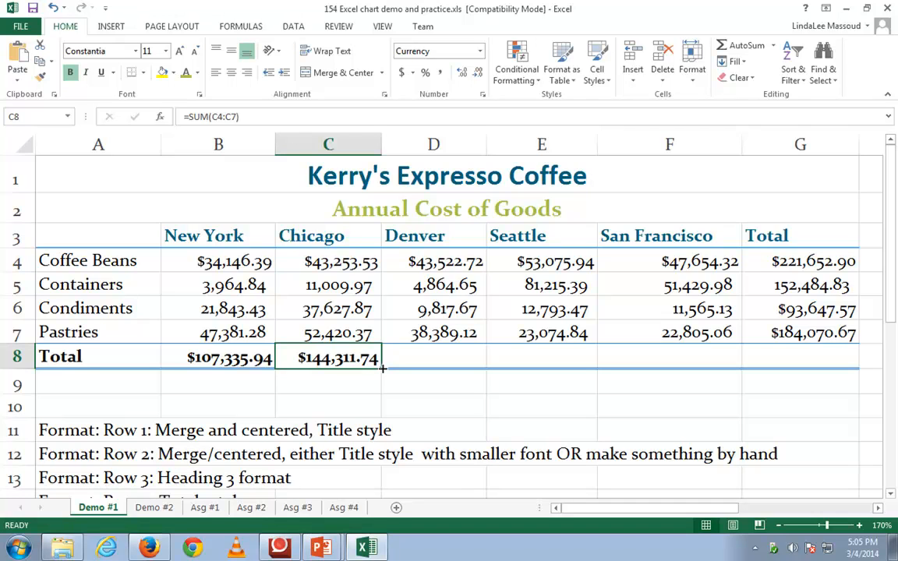
drag(383, 368, 814, 370)
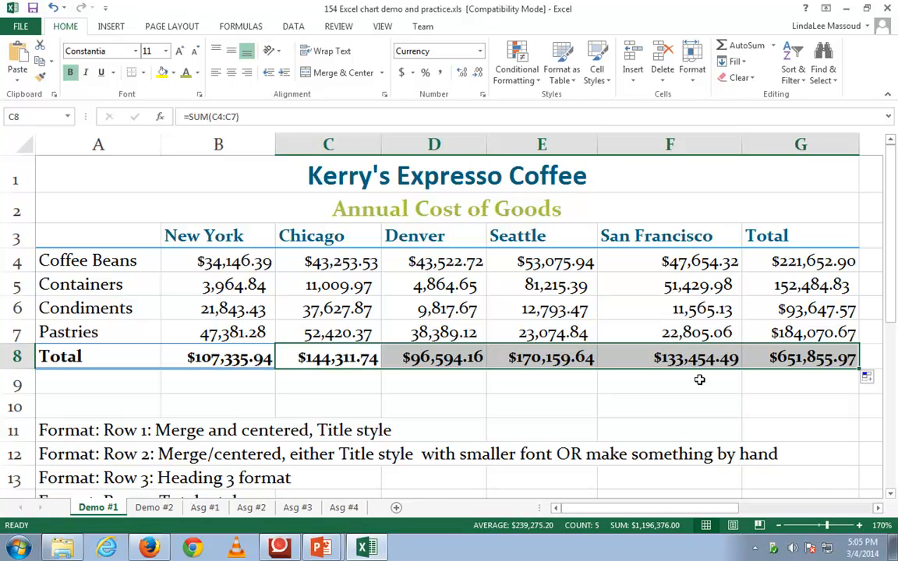
click(791, 358)
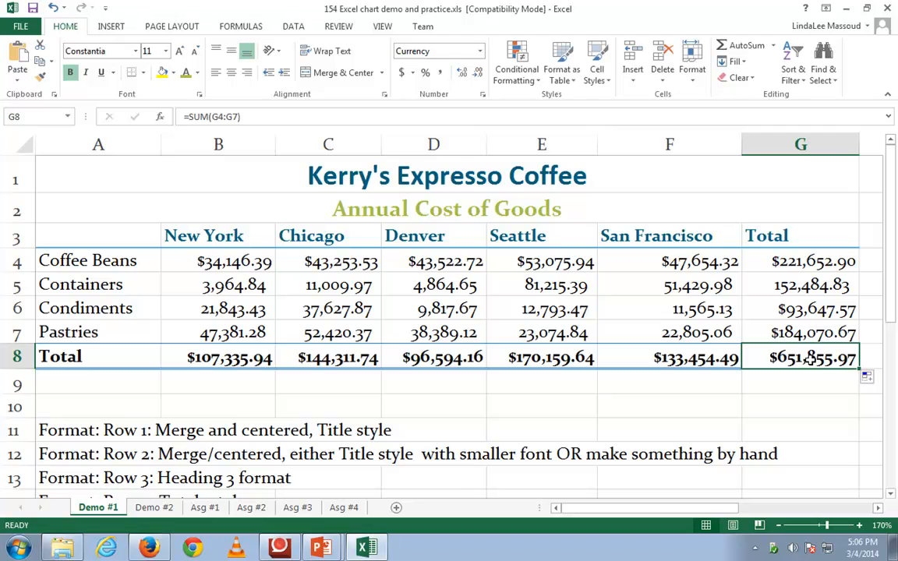
Step: Apply the comma number format to the Condiments total in G6 and the Pastries total in G7
mouse_move(891, 295)
mouse_down()
mouse_move(892, 308)
mouse_move(890, 288)
mouse_up()
click(793, 309)
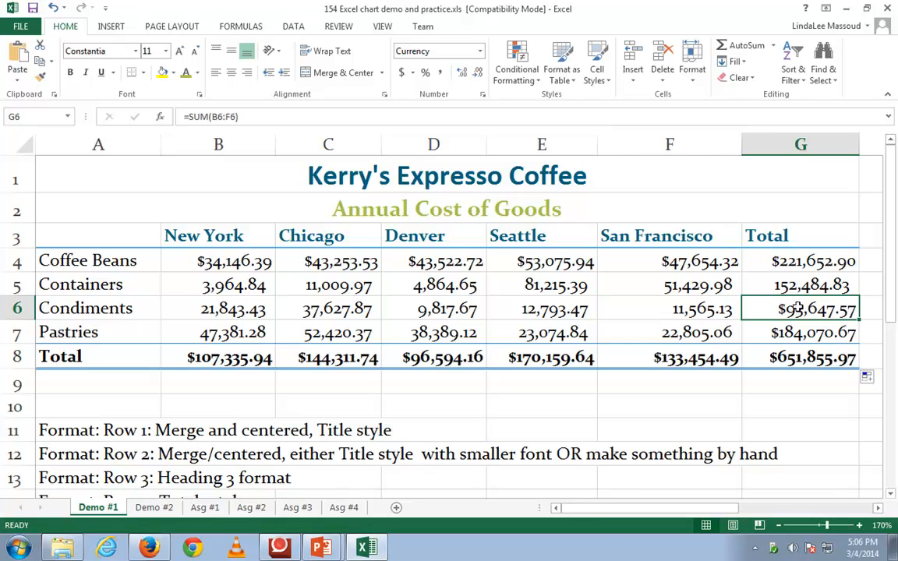
click(442, 72)
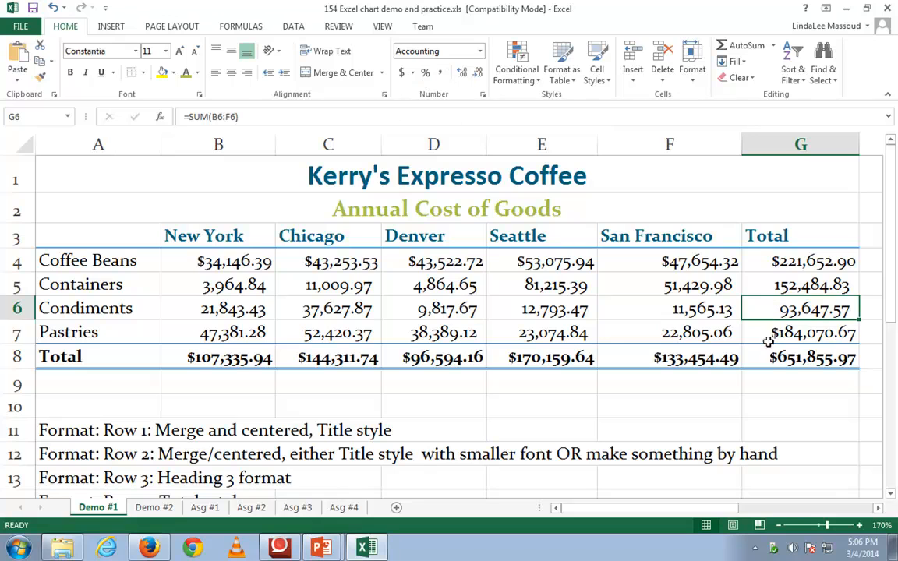
key(Down)
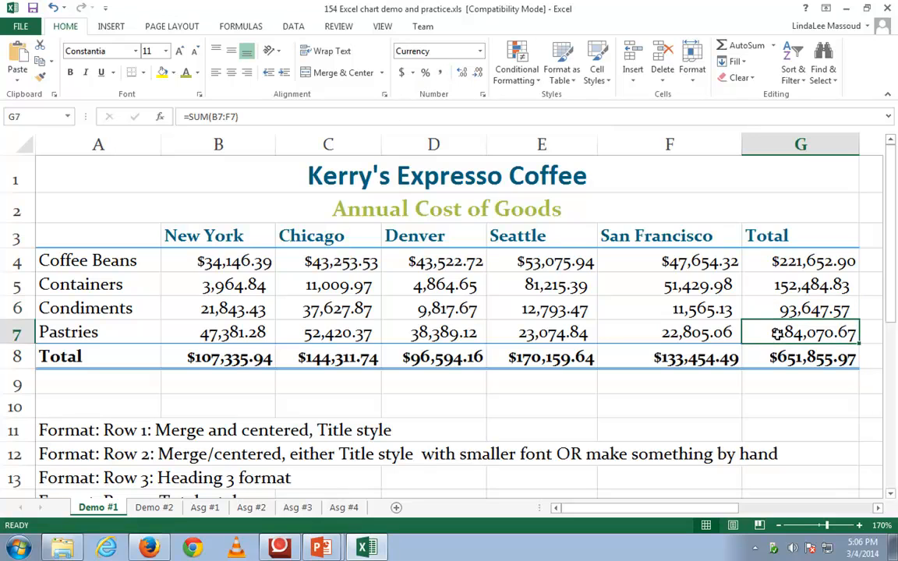
click(440, 72)
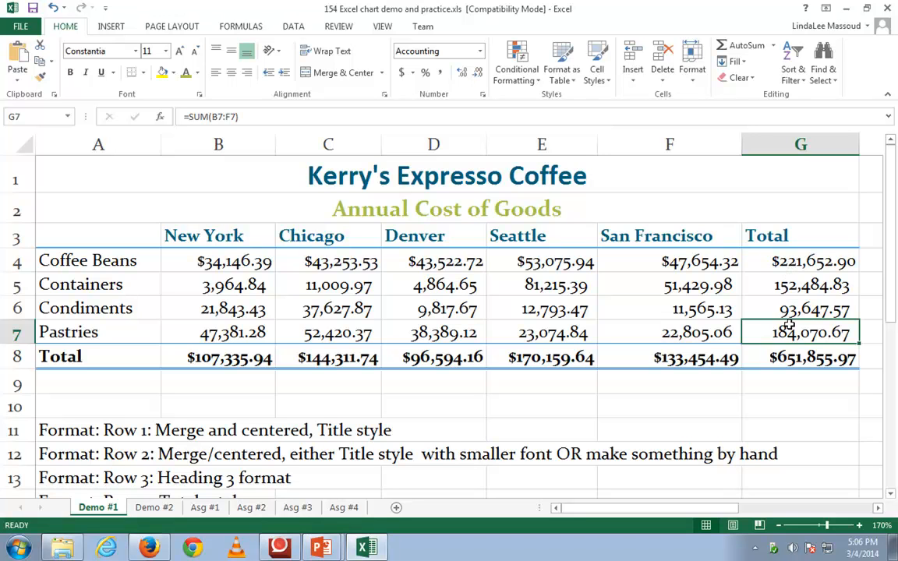
Step: Review the formatting, formula and chart instructions listed below the cost table
click(892, 494)
click(892, 494)
click(892, 494)
click(892, 494)
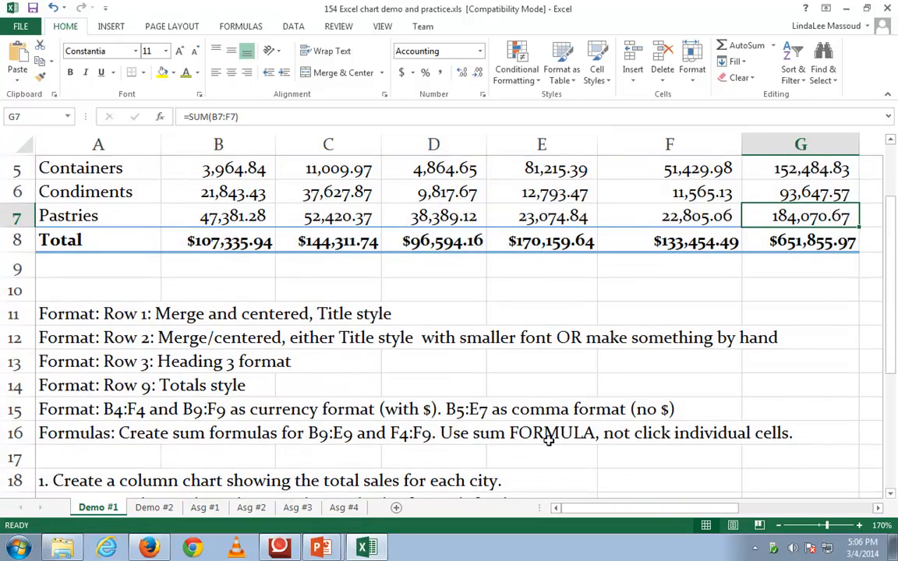